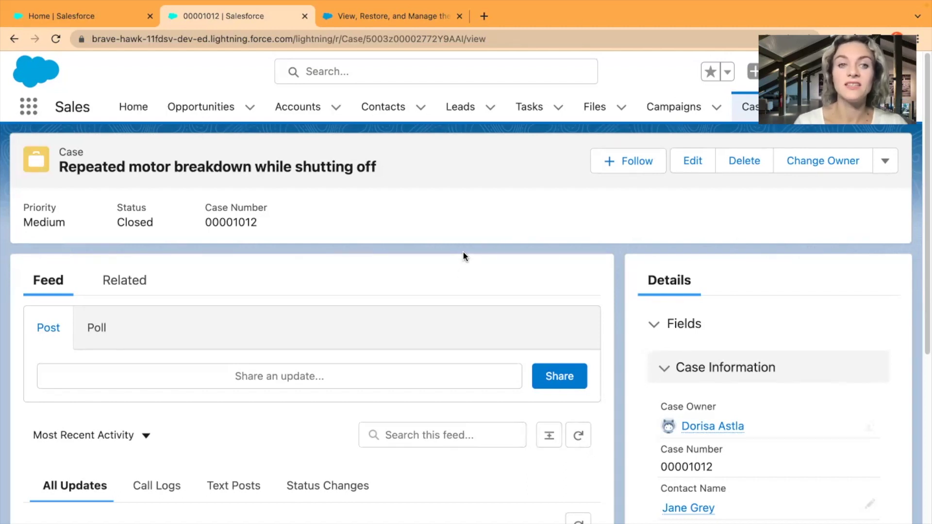
- Delete case 00001012 from University of Arizona's cases, then return to the Home page
click(744, 160)
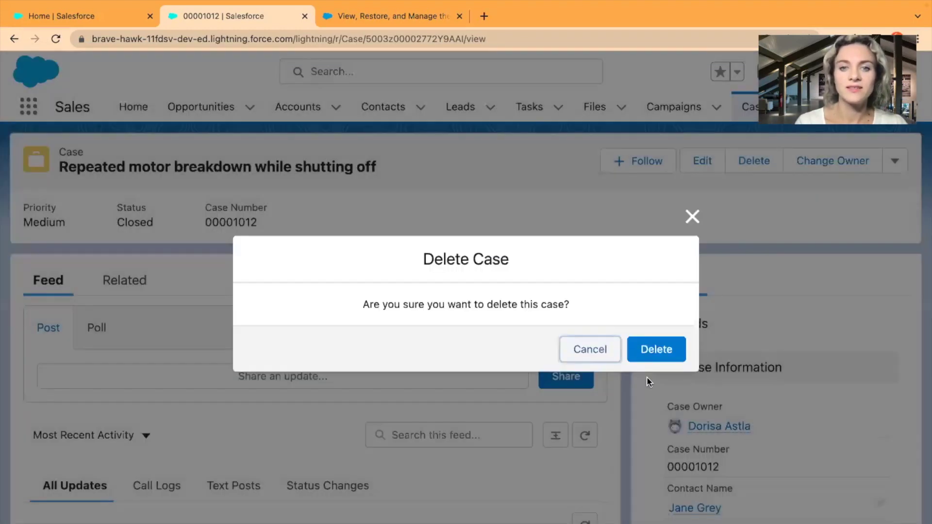
click(660, 350)
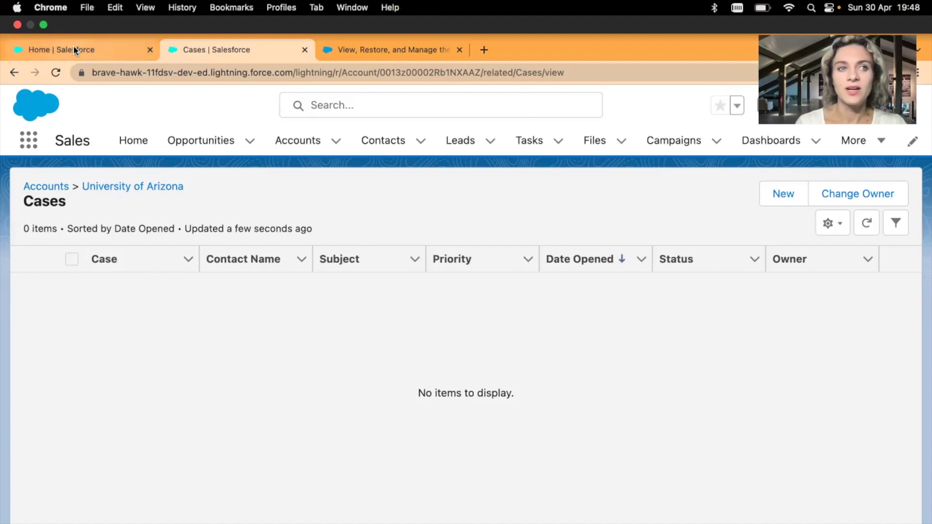
click(74, 45)
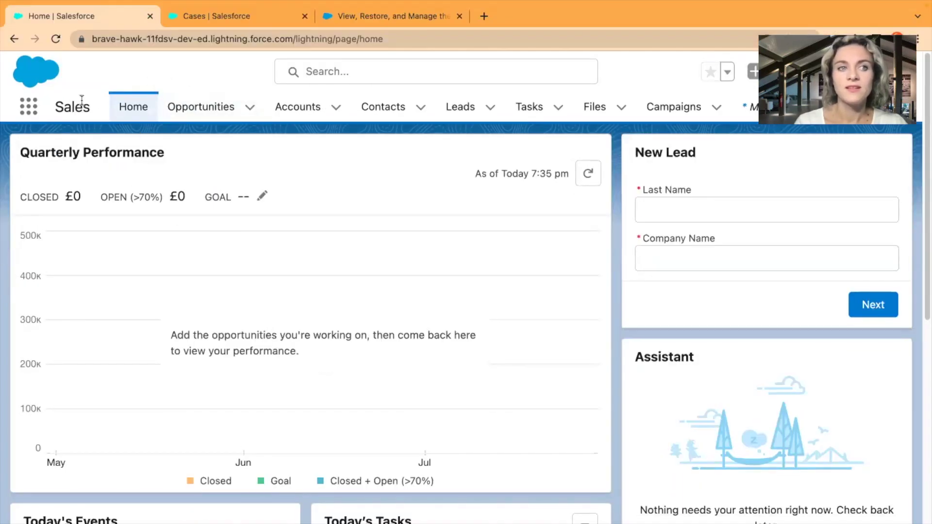
- Search the App Launcher for 'bin' and open the Recycle Bin showing 4 deleted items
click(27, 109)
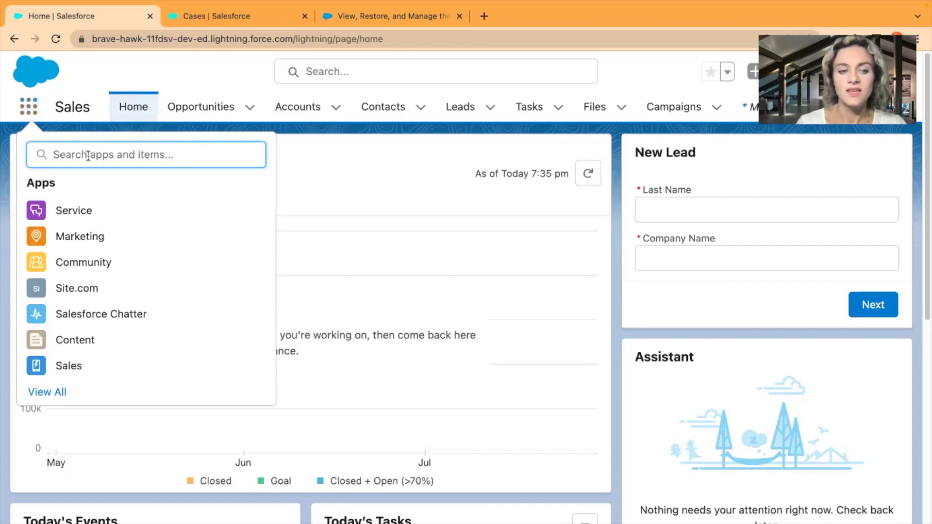
text(bin)
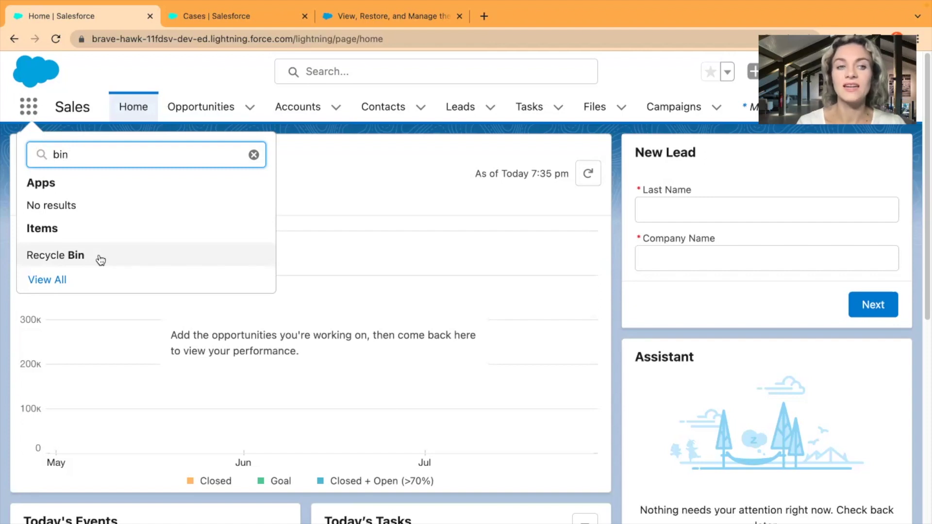
click(74, 256)
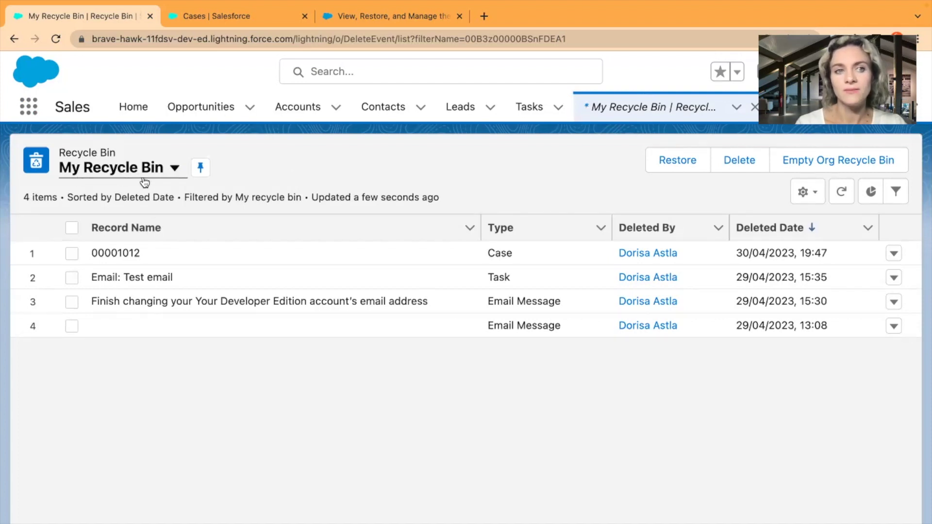
click(175, 168)
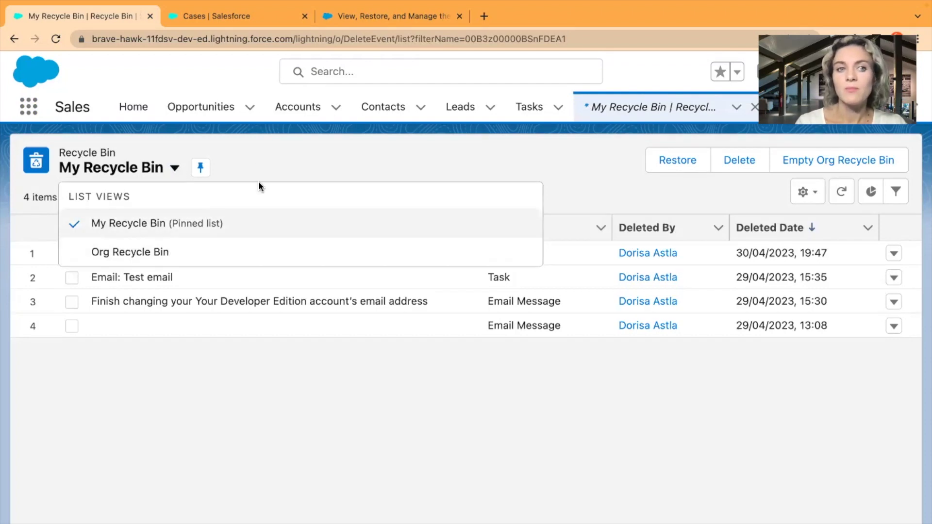
key(Escape)
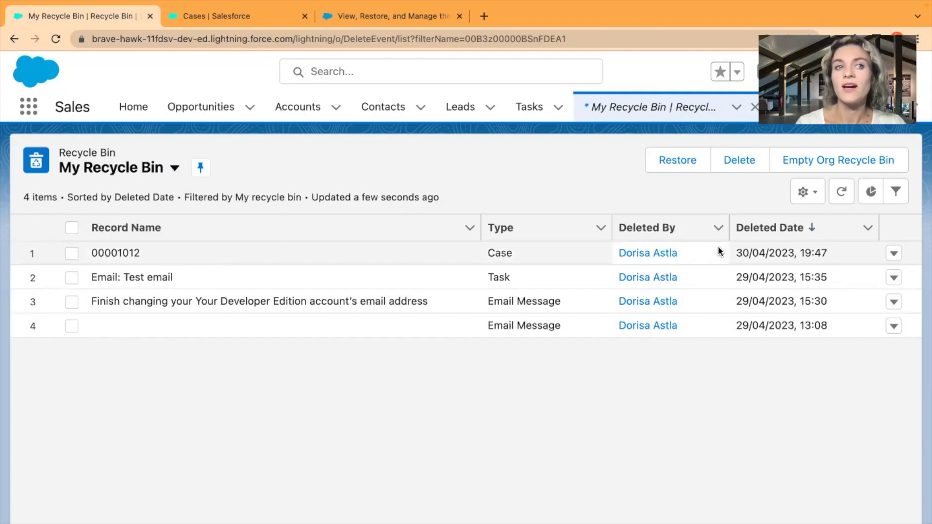
click(895, 193)
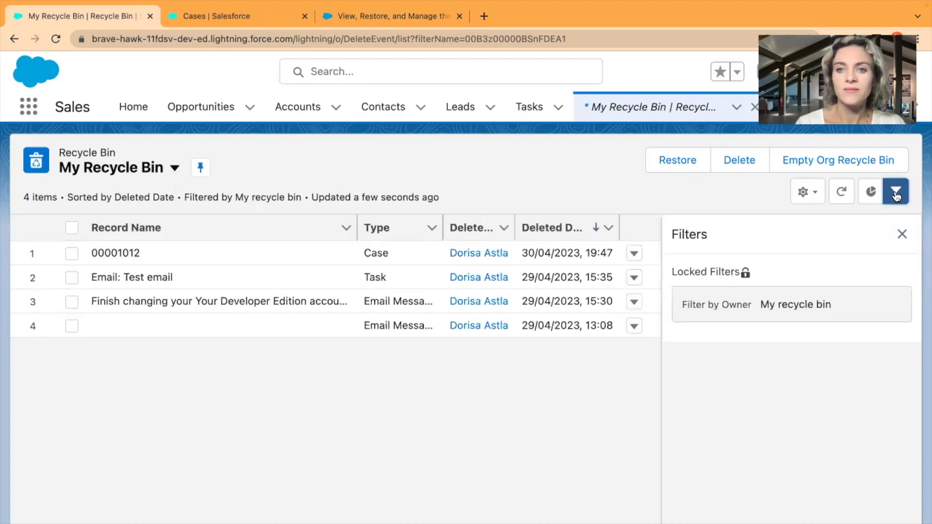
click(896, 192)
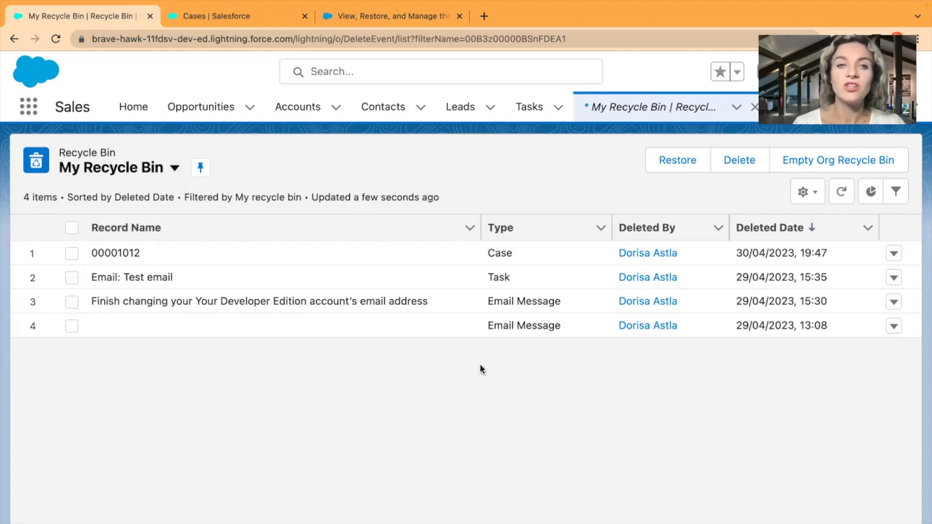
- Restore case 00001012 and refresh the account's Cases list to confirm it reappears
click(894, 254)
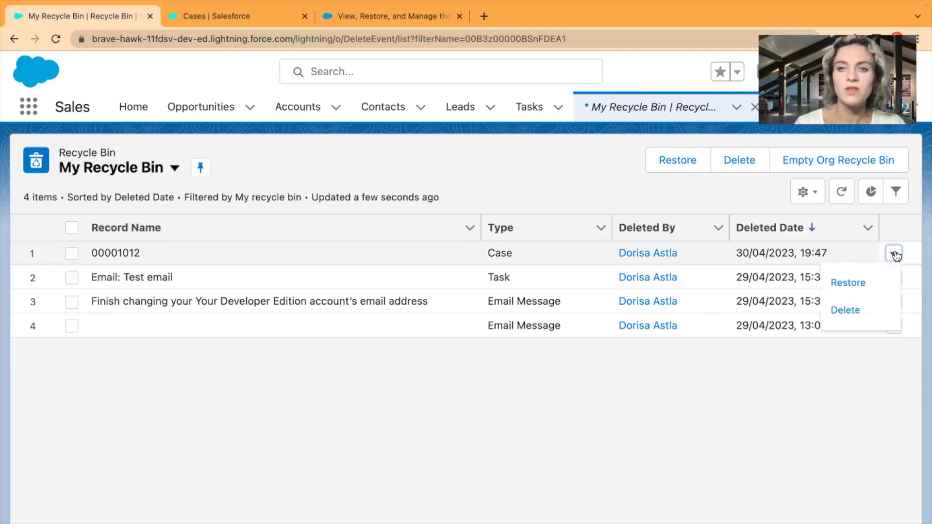
click(858, 282)
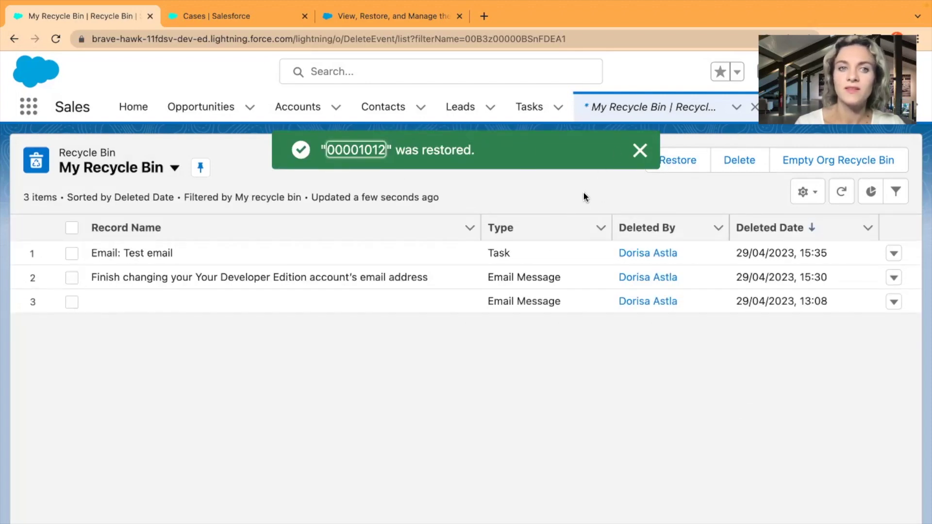
click(226, 17)
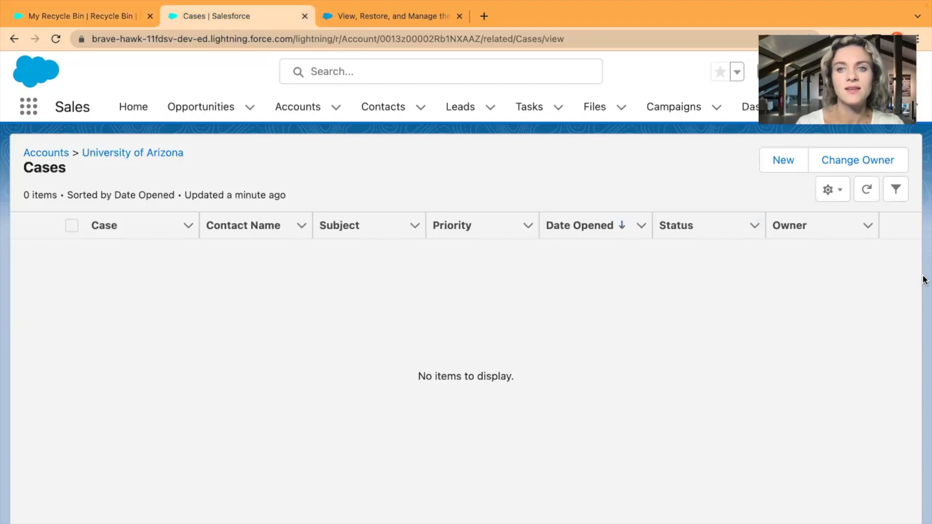
click(866, 190)
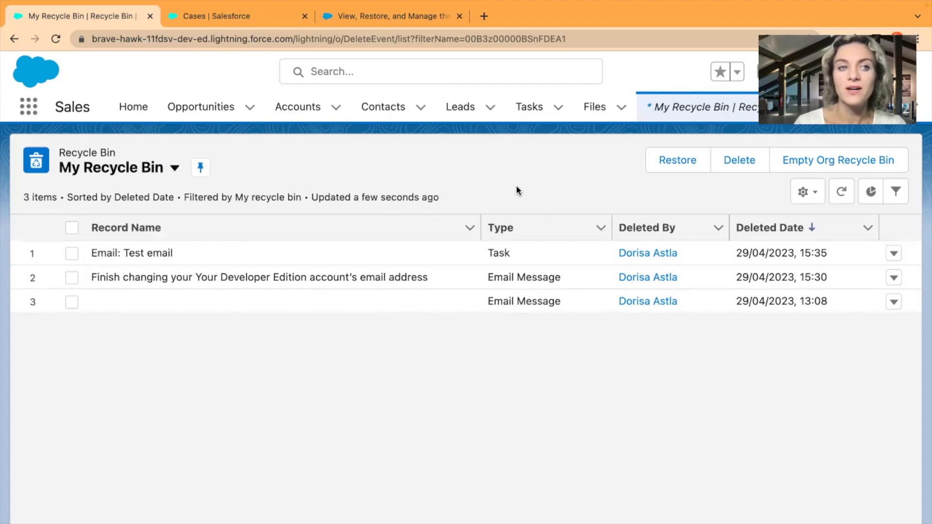
- Create a new Recycle Bin list view named 'All Org - edit', visible to all users
click(814, 196)
click(749, 262)
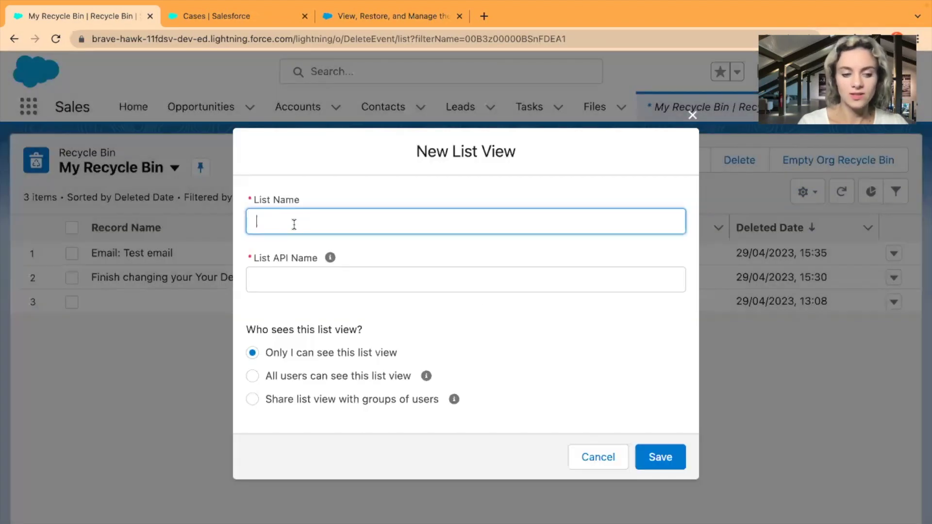
text(All Org - edit)
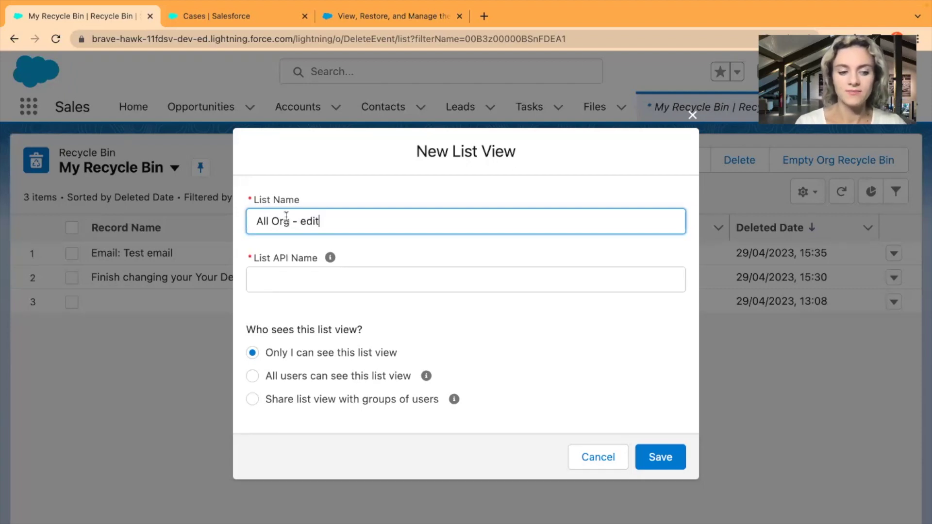
click(330, 257)
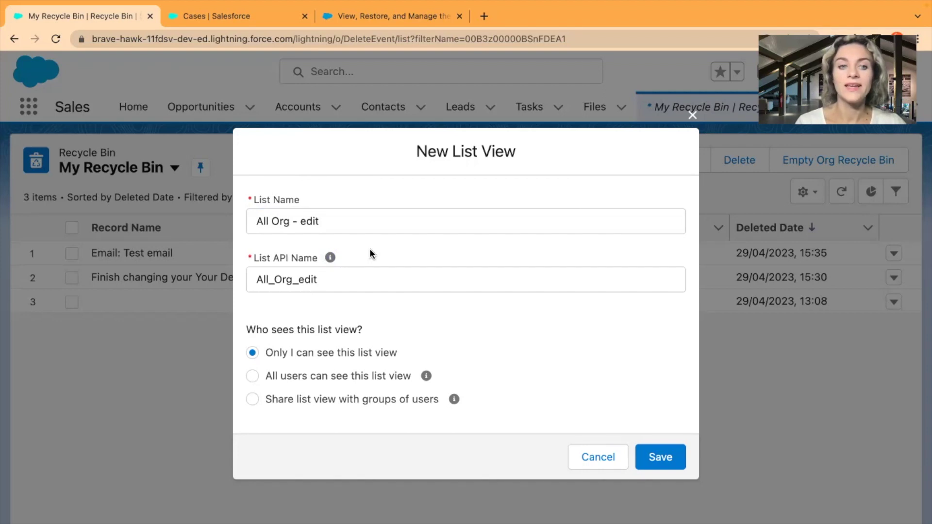
click(308, 376)
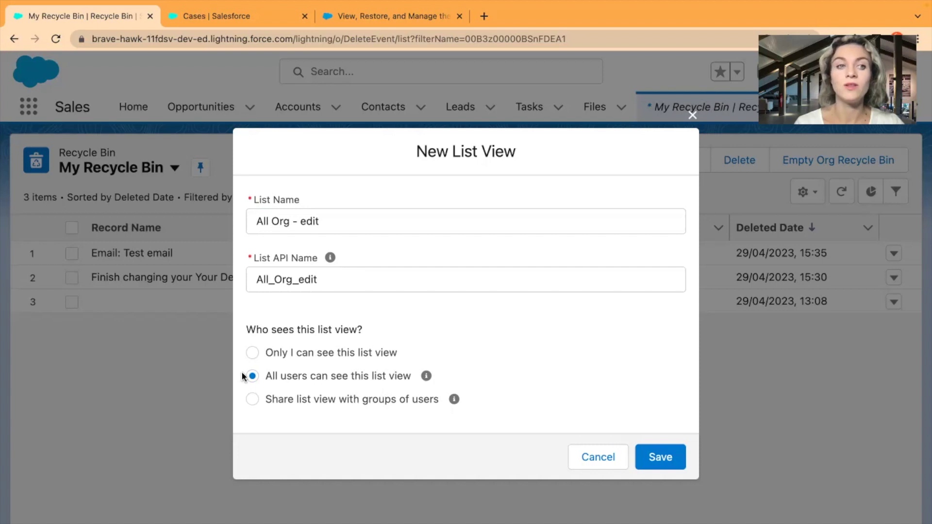
click(659, 458)
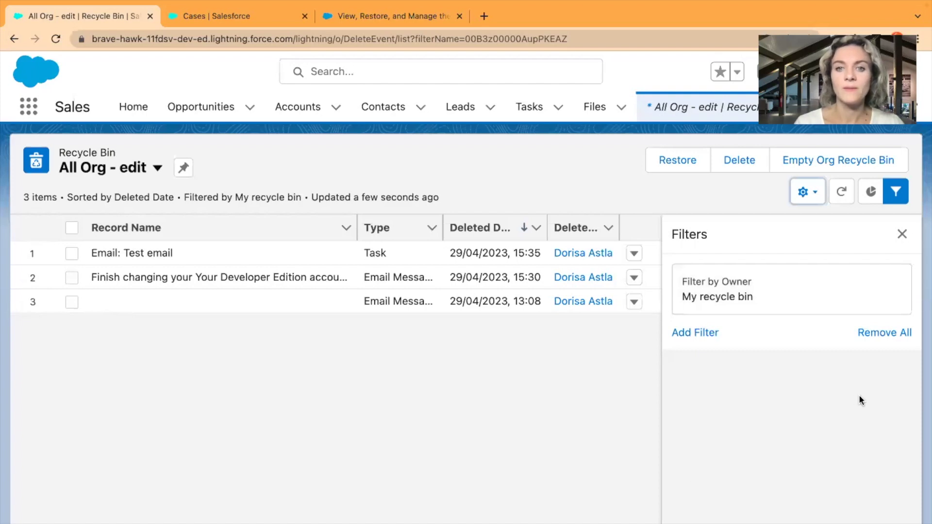
- Set the view's Filter by Owner to All recycle bin
click(807, 192)
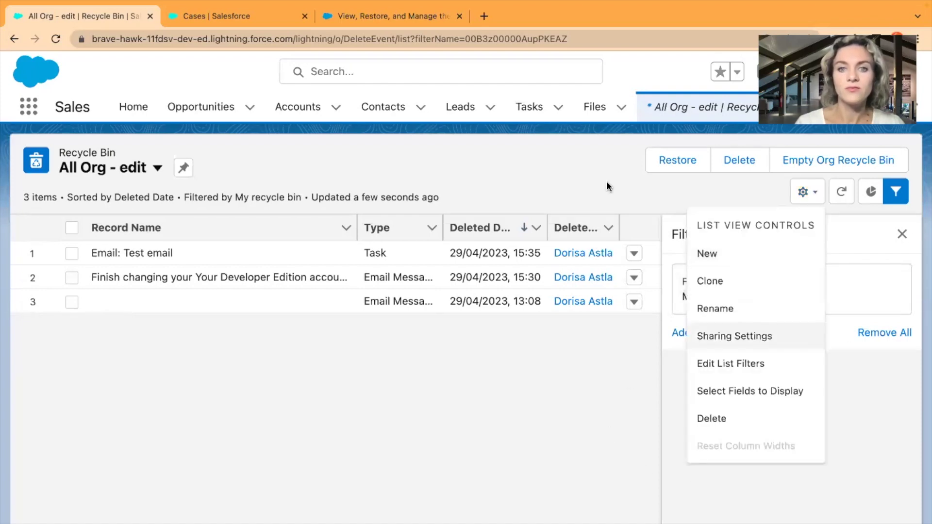
click(584, 185)
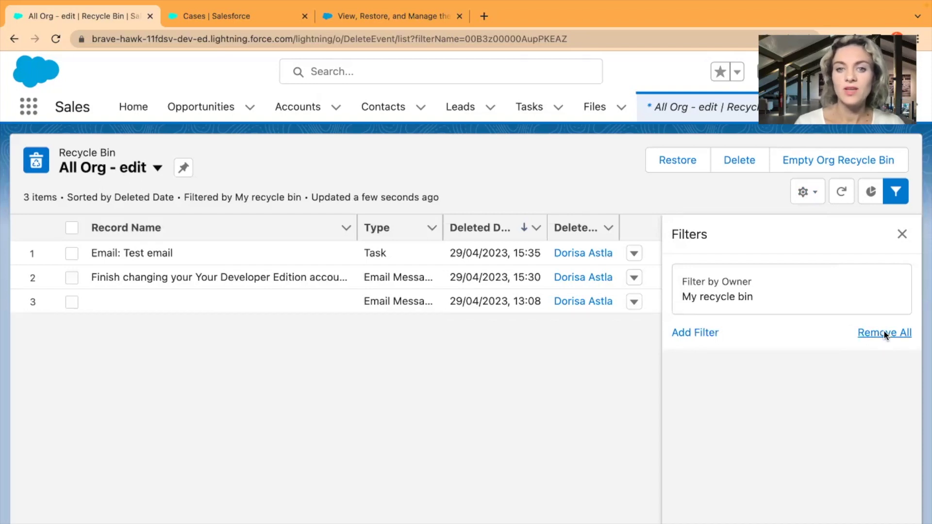
click(697, 335)
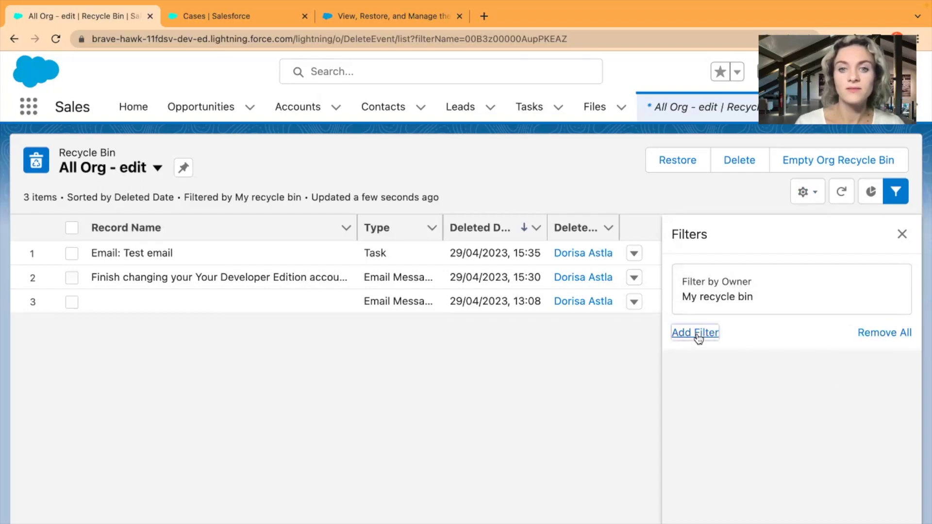
click(757, 262)
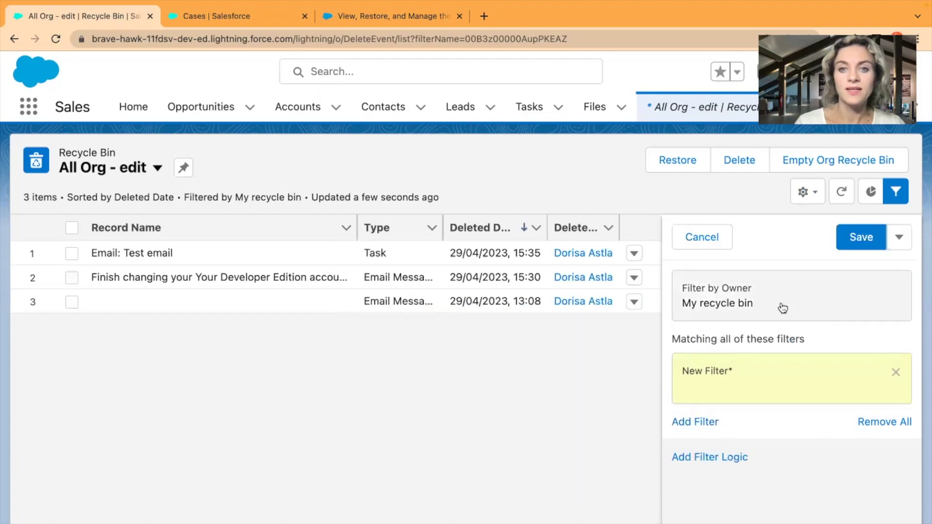
click(782, 308)
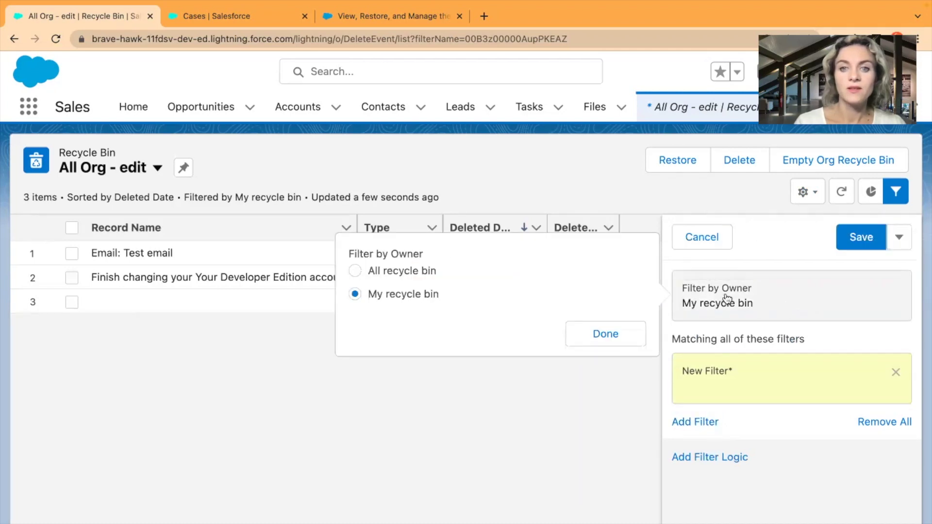
click(389, 272)
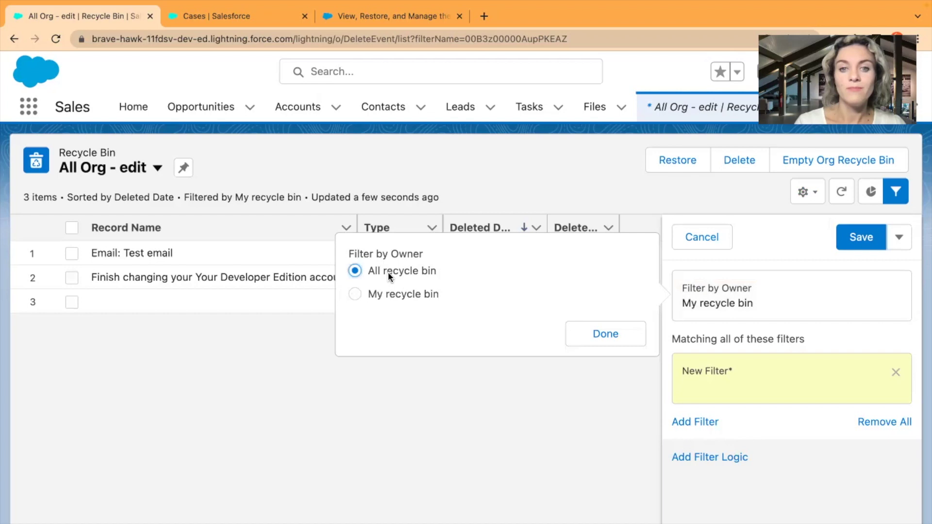
click(605, 334)
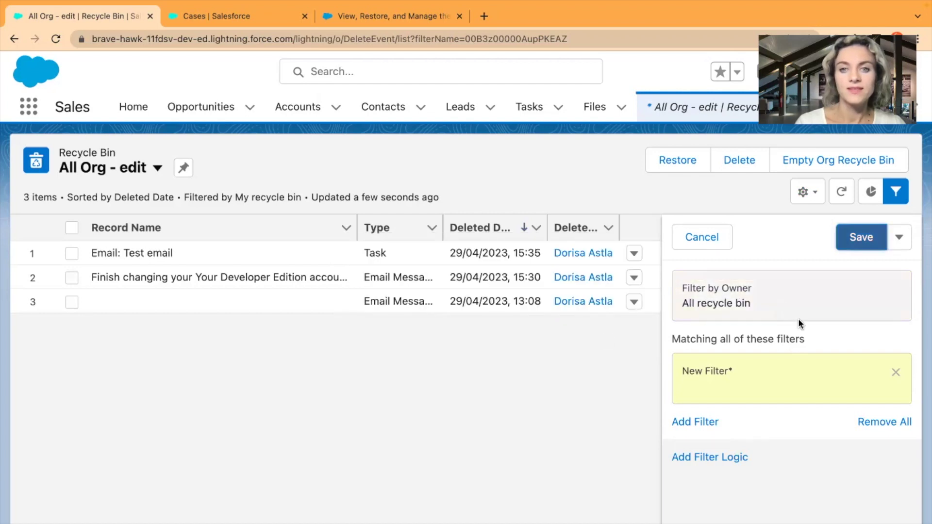
- Add a filter on the Record Name field and save the list view filters
click(766, 383)
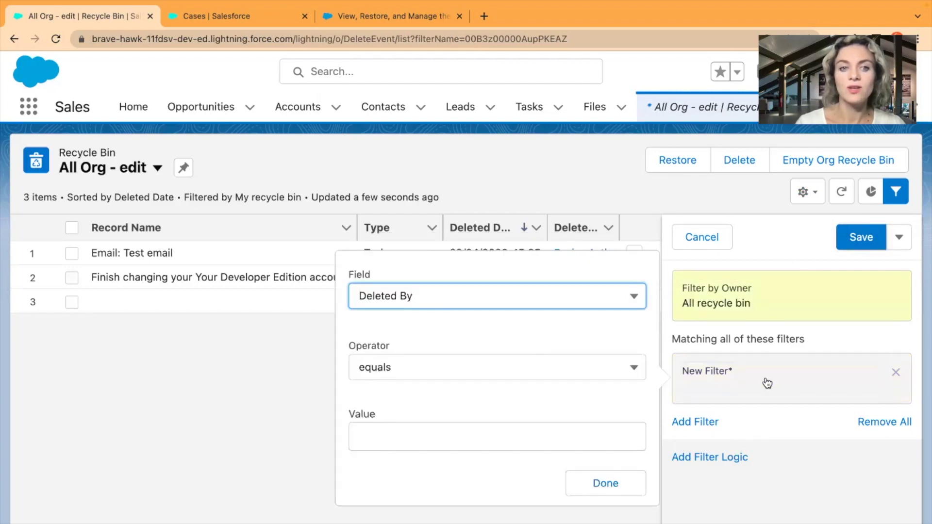
click(437, 303)
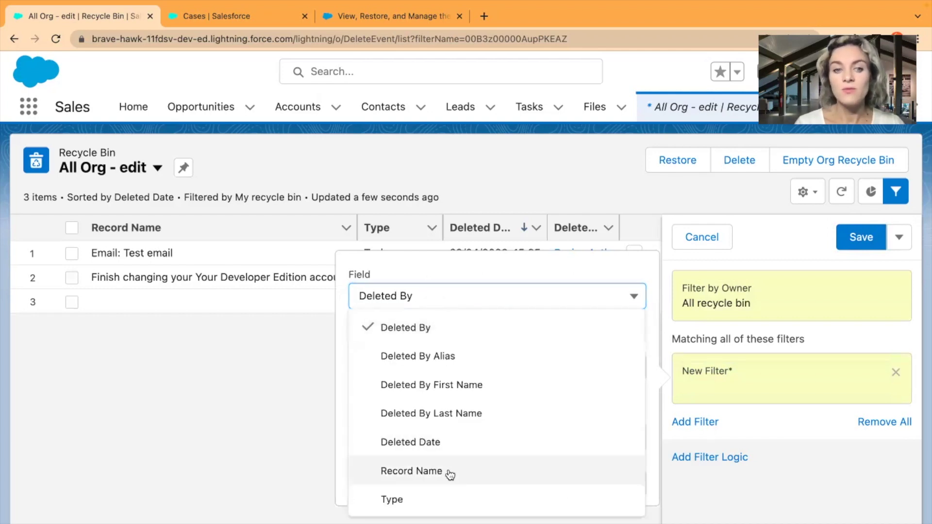
click(449, 472)
click(448, 304)
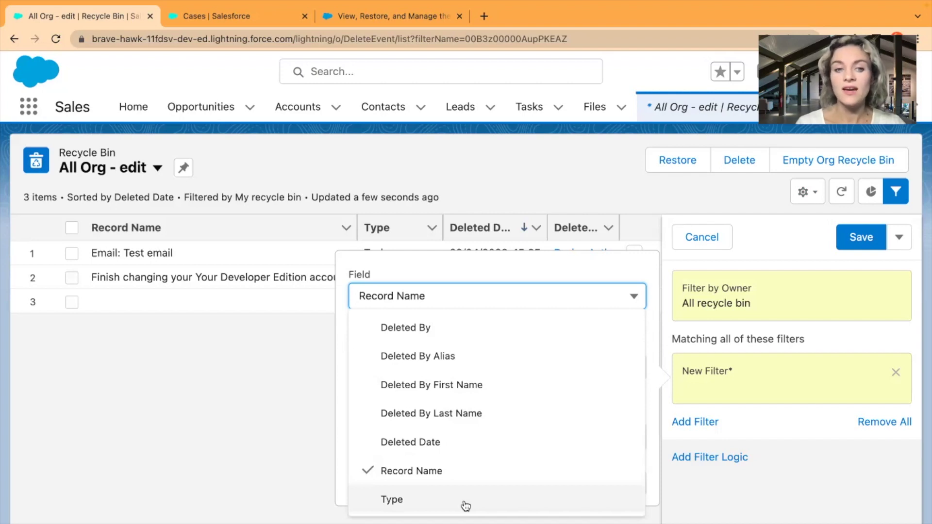
click(468, 268)
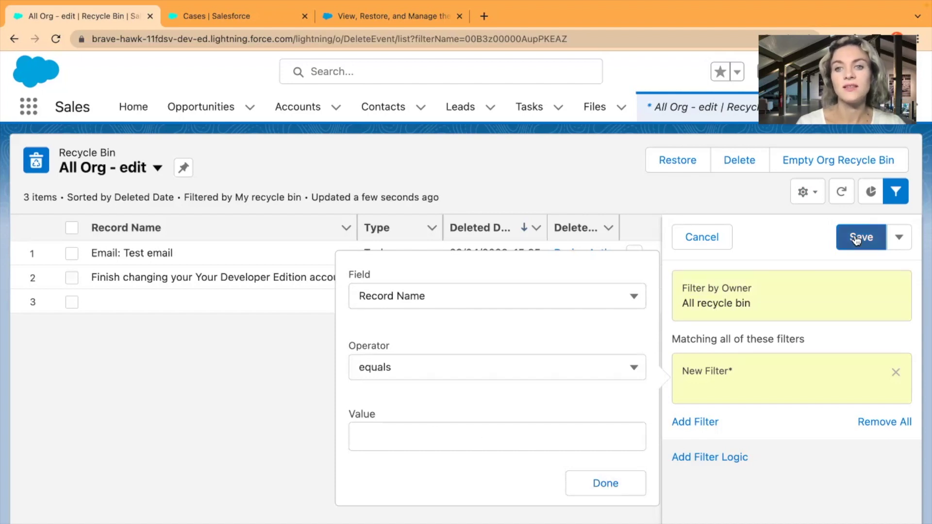
click(897, 194)
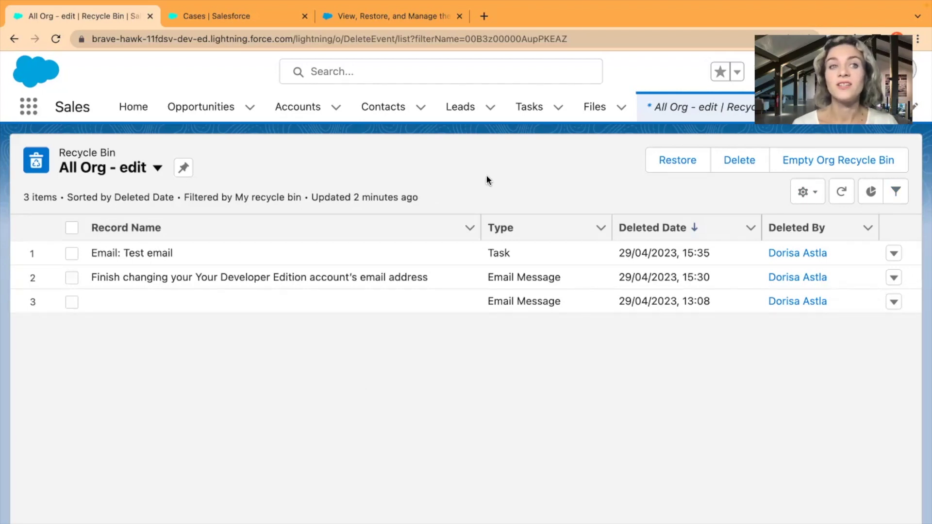
click(335, 12)
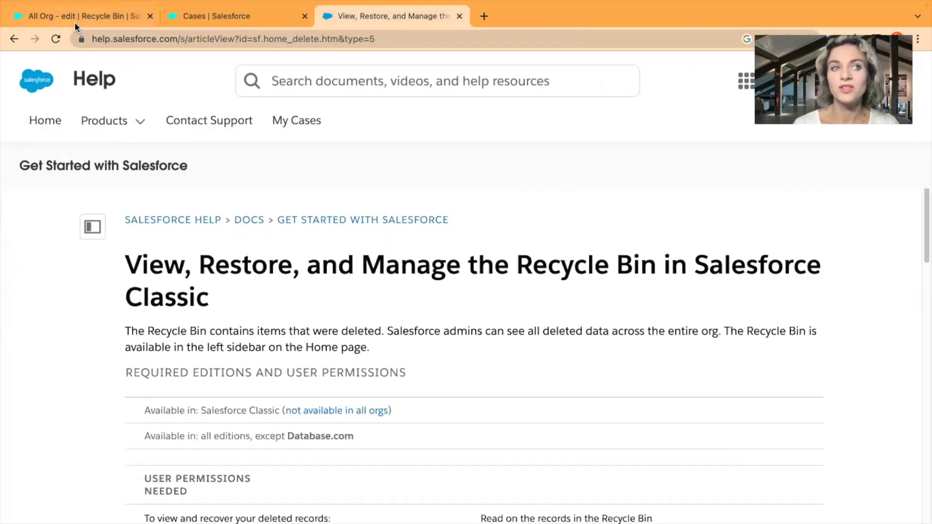
click(75, 16)
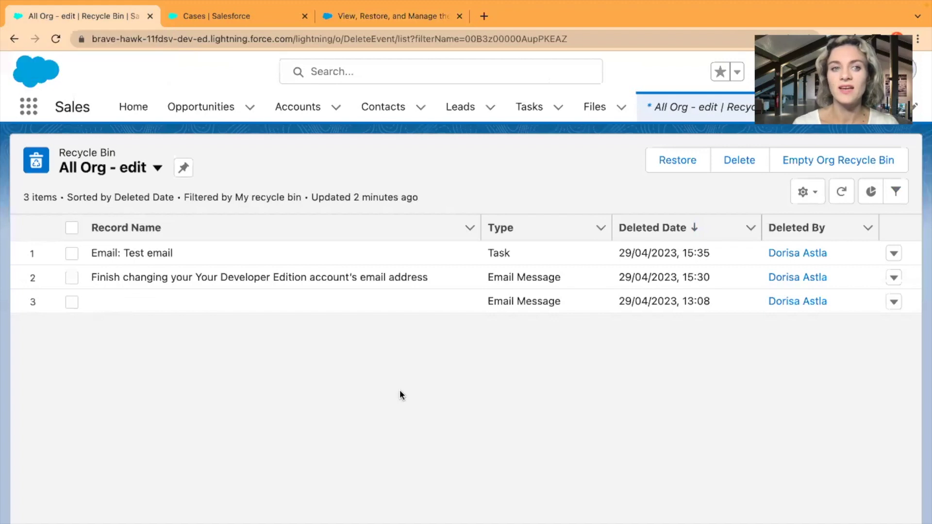